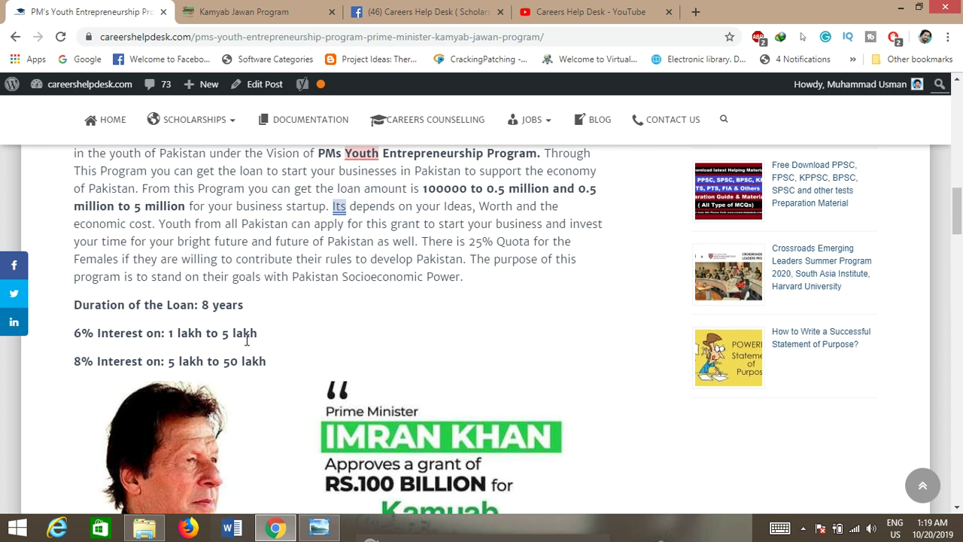
Review the Kamyab Jawan loan article's interest and fee details and open its link to apply online.
{"action": "scroll", "coordinate": [248, 343], "scroll_direction": "down", "scroll_amount": 4}
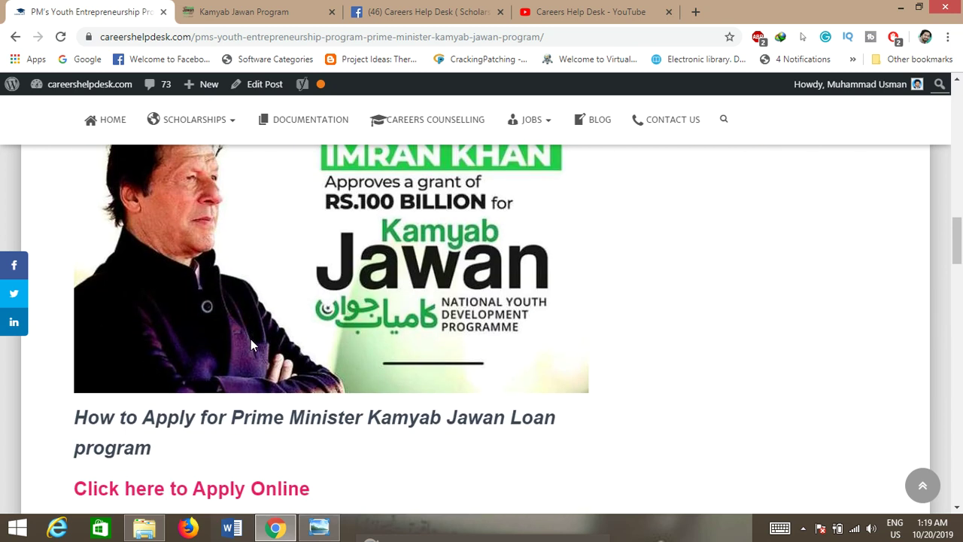
{"action": "scroll", "coordinate": [251, 344], "scroll_direction": "up", "scroll_amount": 2}
{"action": "scroll", "coordinate": [259, 329], "scroll_direction": "down", "scroll_amount": 4}
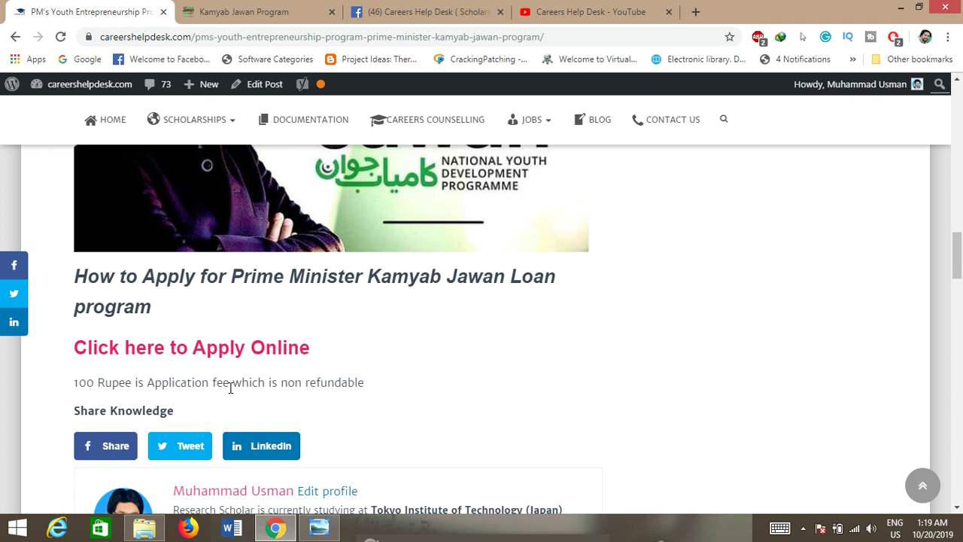
{"action": "left_click", "coordinate": [124, 348]}
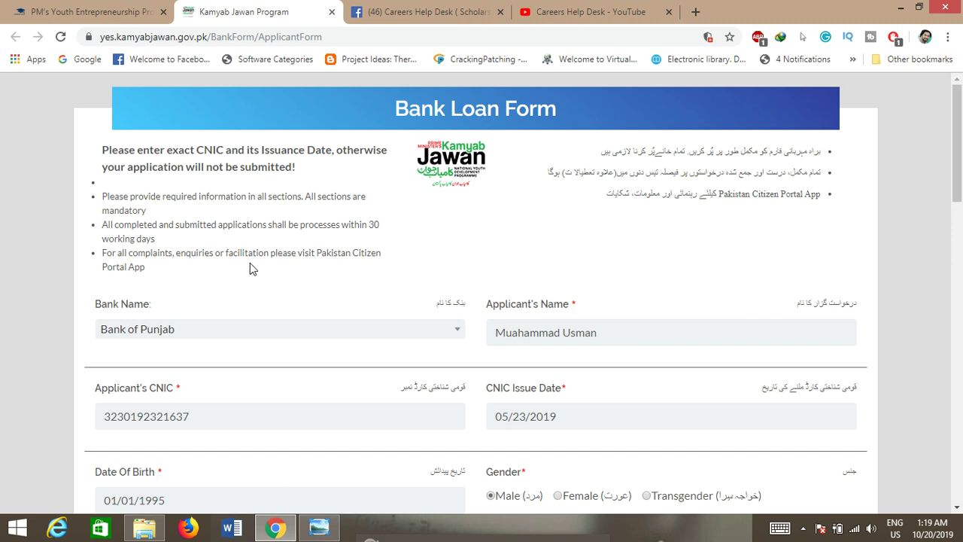
Highlight the "within 30 working days" processing note and choose Bank of Punjab as the bank name in the loan form.
{"action": "scroll", "coordinate": [251, 269], "scroll_direction": "down", "scroll_amount": 2}
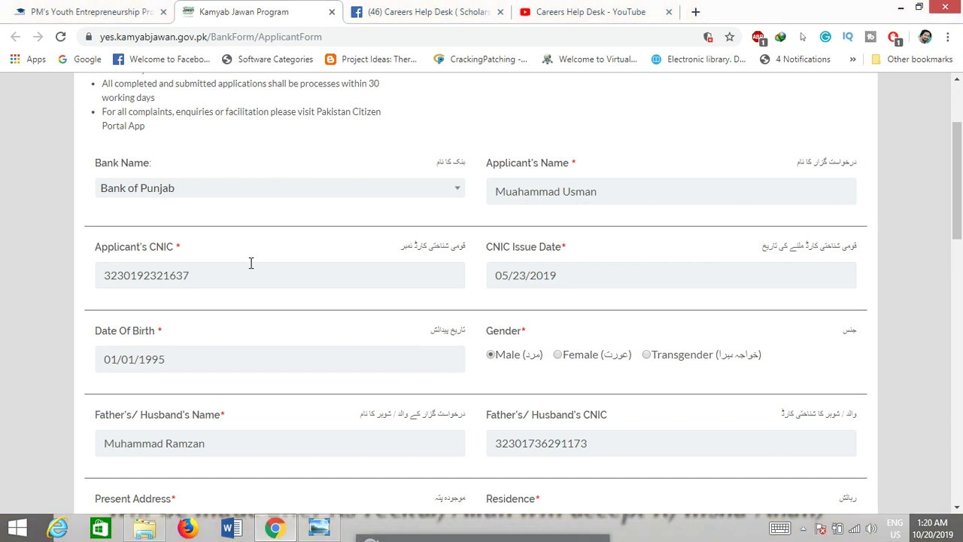
{"action": "scroll", "coordinate": [252, 262], "scroll_direction": "up", "scroll_amount": 1}
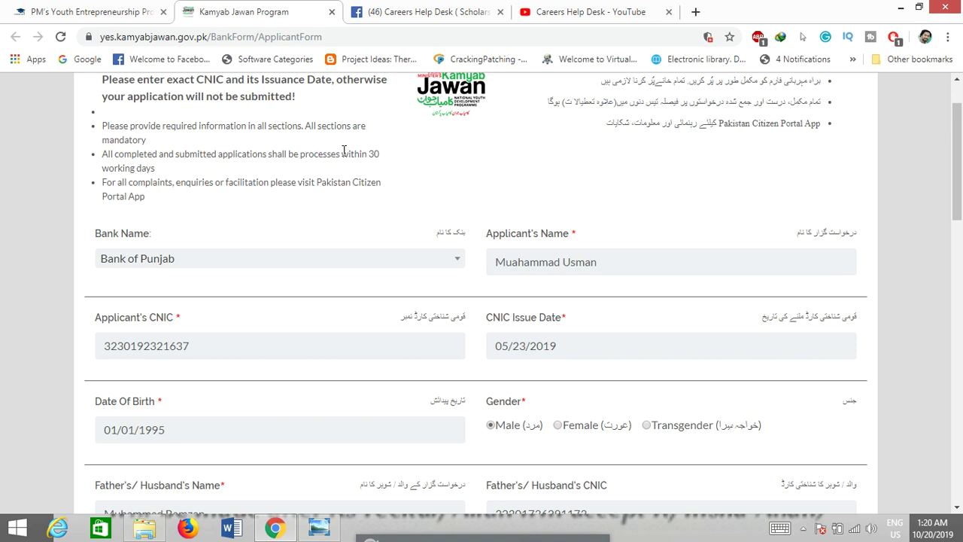
{"action": "left_click_drag", "start_coordinate": [341, 156], "coordinate": [362, 166]}
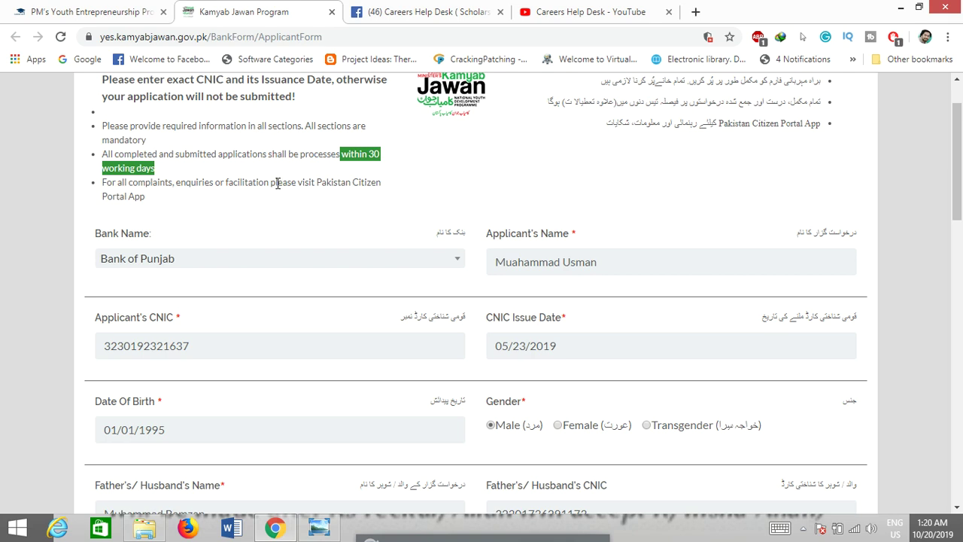
{"action": "left_click", "coordinate": [201, 269]}
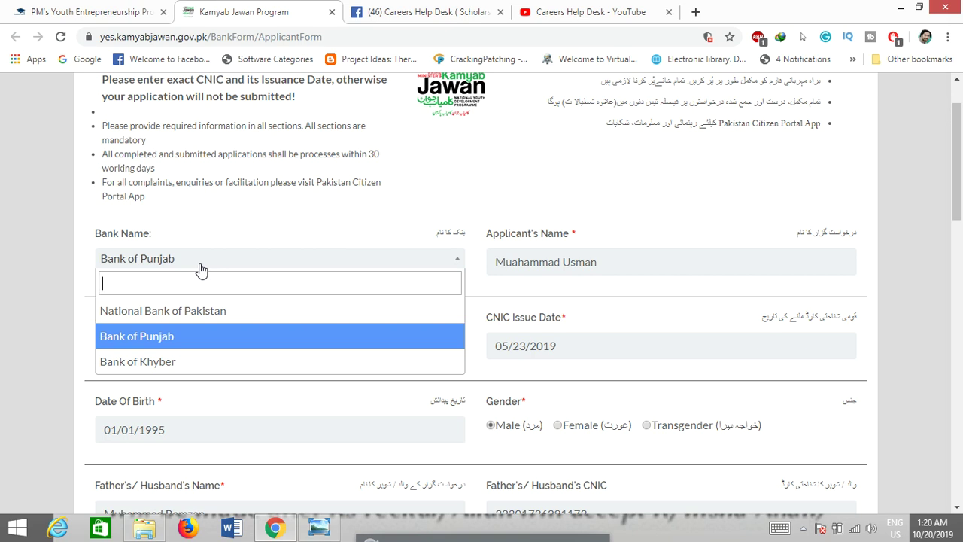
{"action": "left_click", "coordinate": [183, 336]}
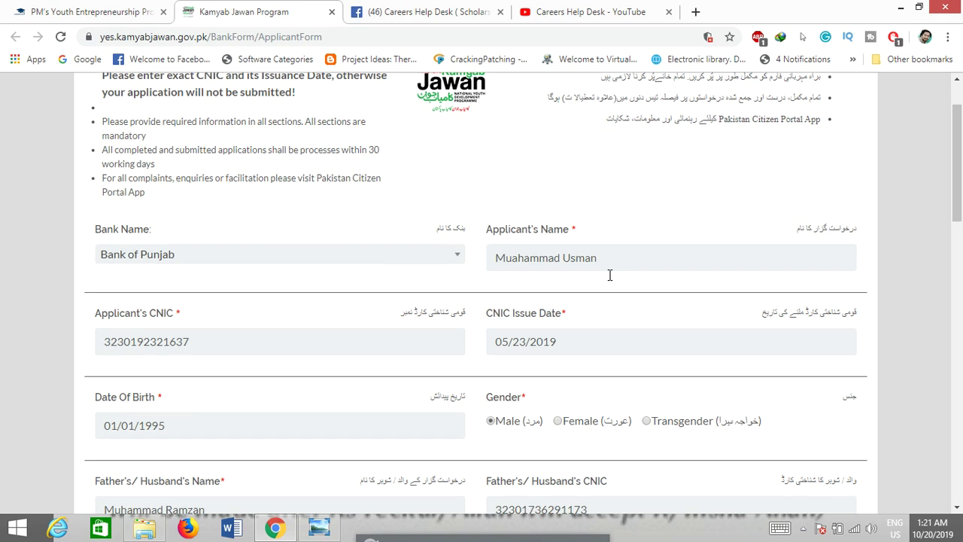
Review the applicant's personal details and select Punjab as the present province.
{"action": "scroll", "coordinate": [452, 285], "scroll_direction": "down", "scroll_amount": 1}
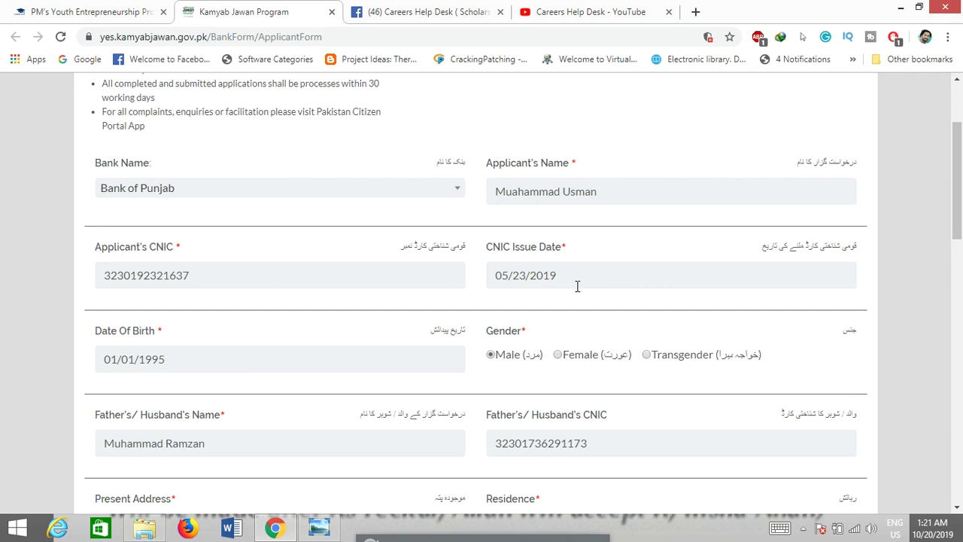
{"action": "scroll", "coordinate": [577, 286], "scroll_direction": "down", "scroll_amount": 1}
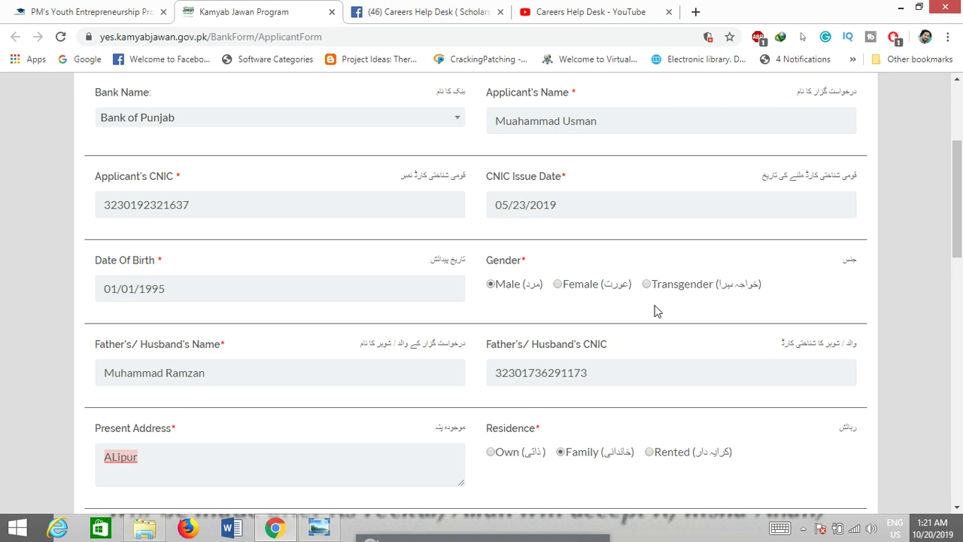
{"action": "scroll", "coordinate": [654, 311], "scroll_direction": "down", "scroll_amount": 2}
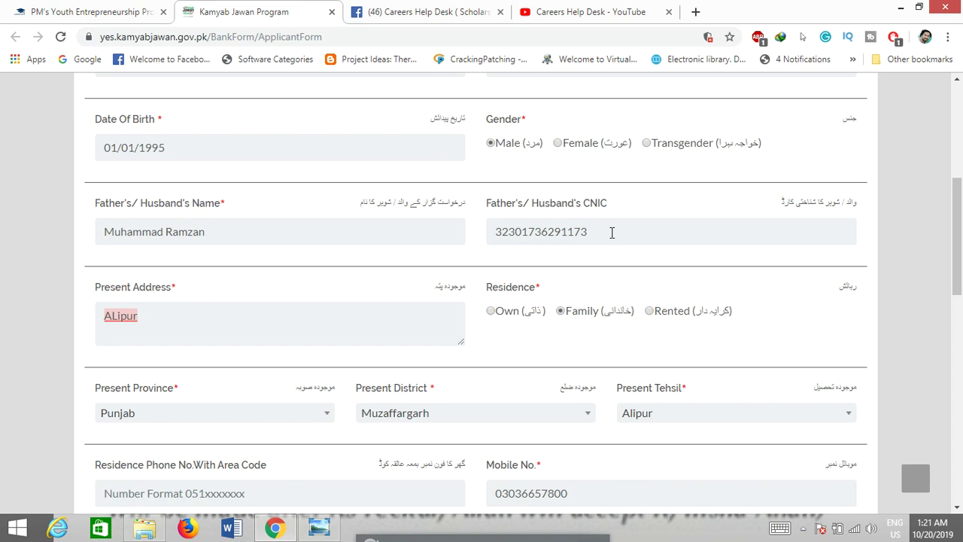
{"action": "scroll", "coordinate": [606, 249], "scroll_direction": "down", "scroll_amount": 1}
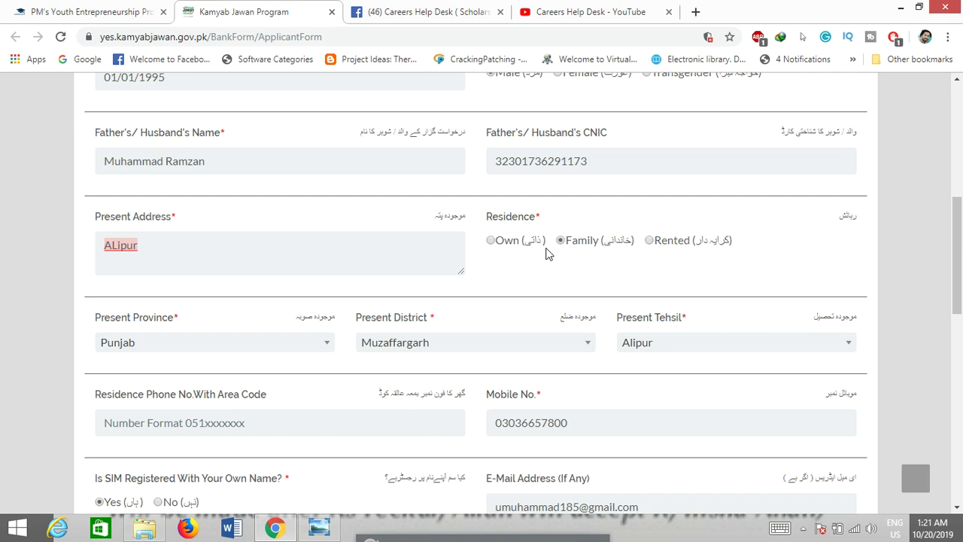
{"action": "scroll", "coordinate": [553, 249], "scroll_direction": "down", "scroll_amount": 1}
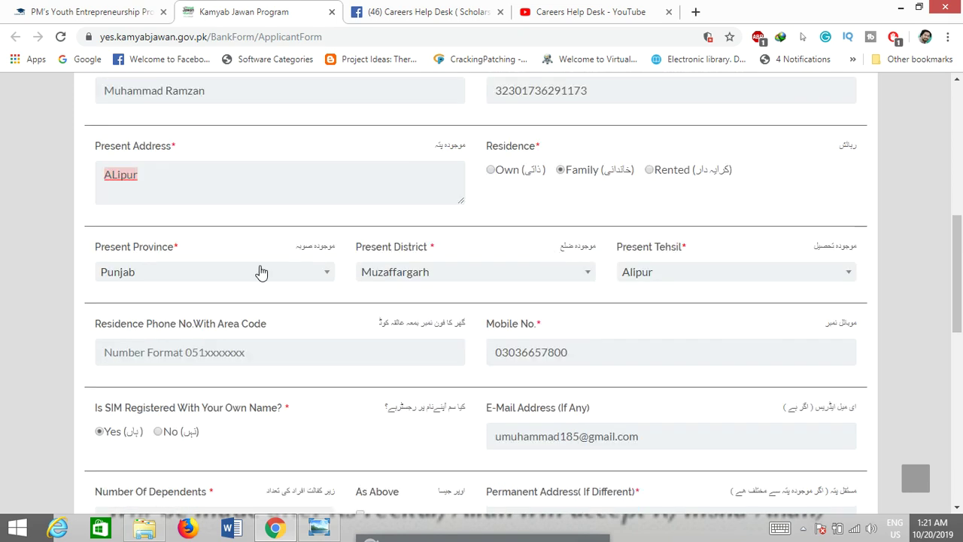
{"action": "left_click", "coordinate": [207, 280]}
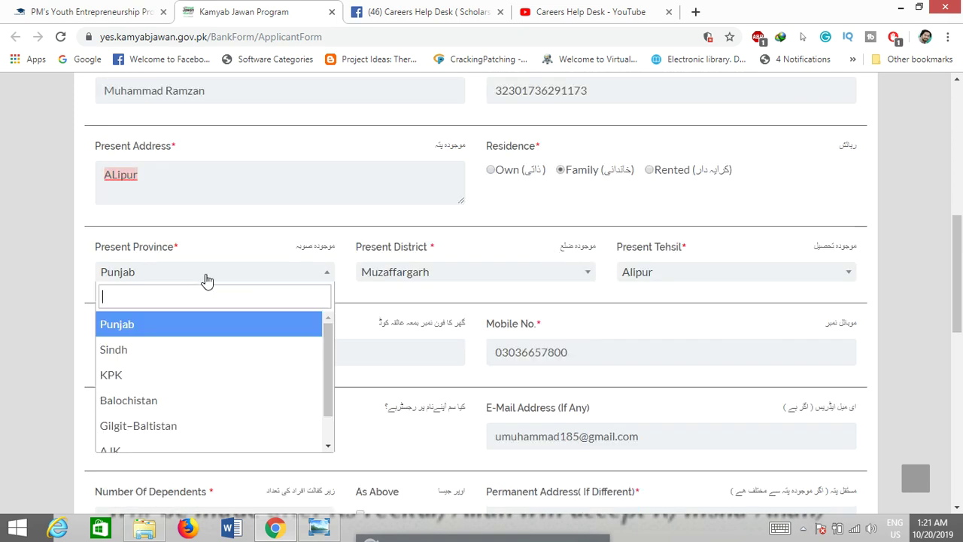
{"action": "left_click", "coordinate": [155, 333]}
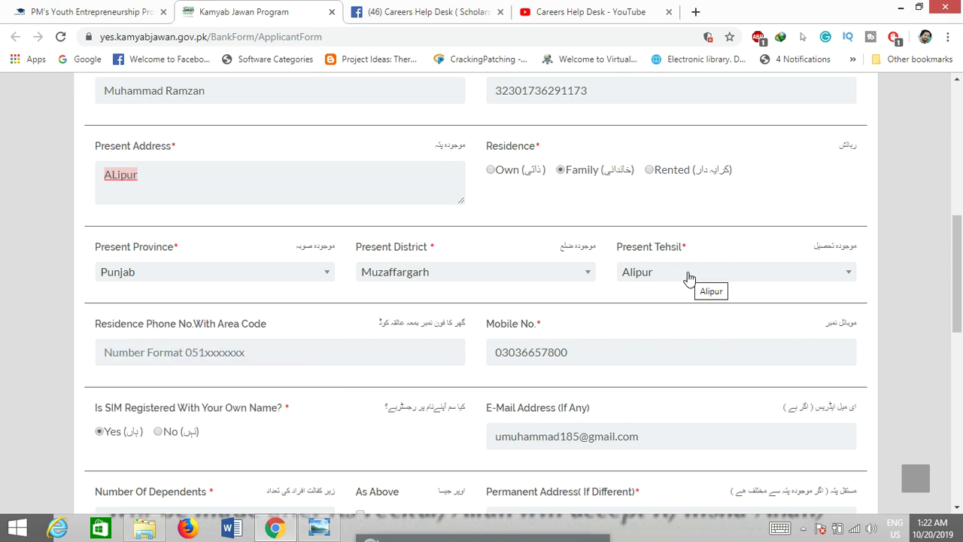
Examine the residence phone field and highlight the required mark beside the mobile number label.
{"action": "scroll", "coordinate": [647, 278], "scroll_direction": "down", "scroll_amount": 1}
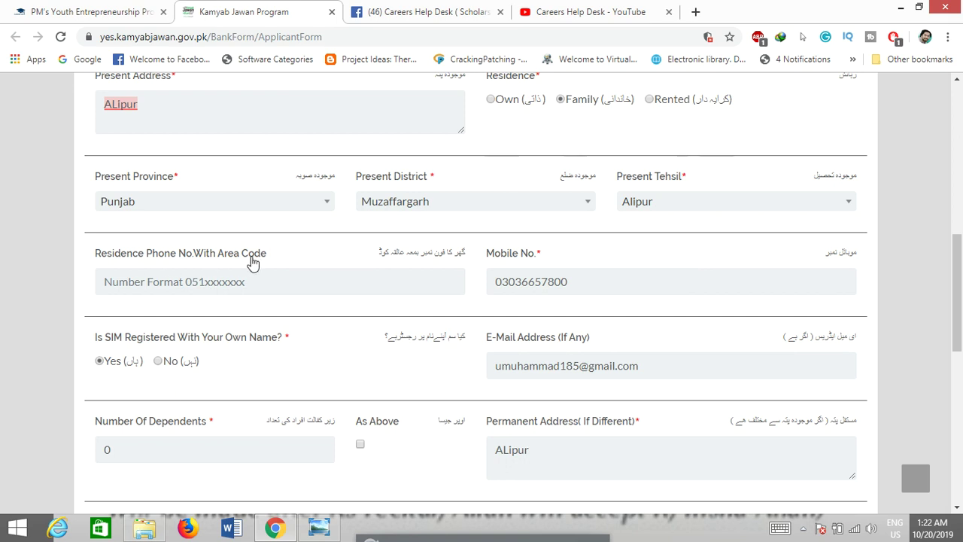
{"action": "left_click", "coordinate": [206, 287]}
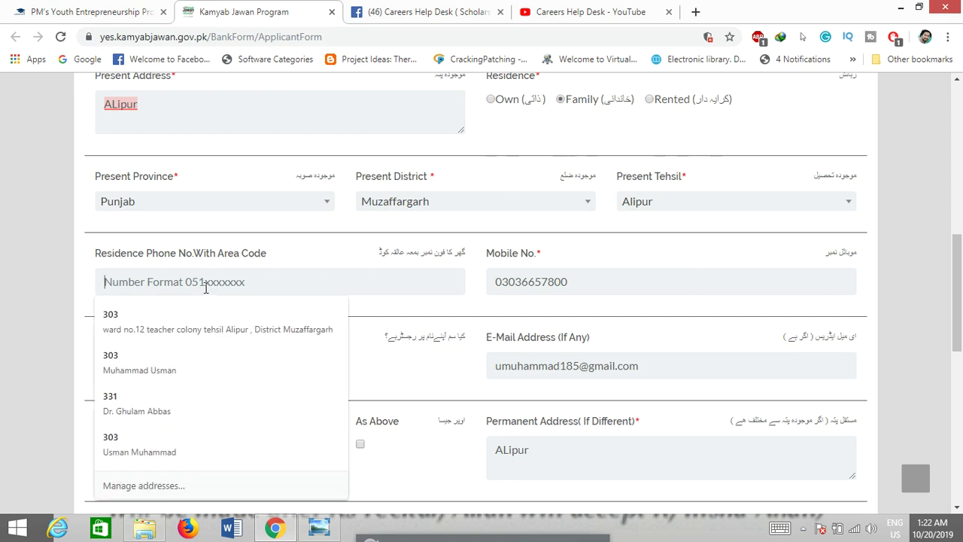
{"action": "left_click", "coordinate": [92, 258]}
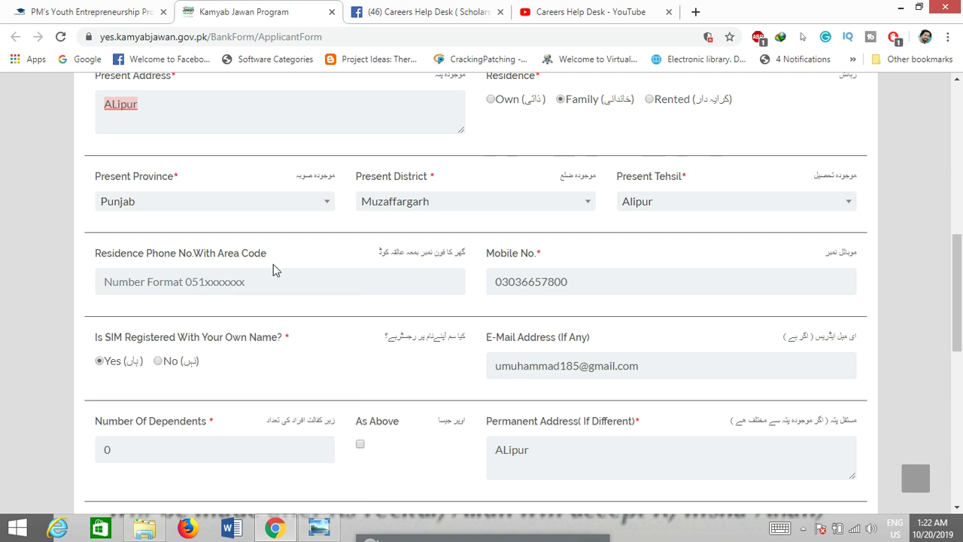
{"action": "double_click", "coordinate": [539, 253]}
{"action": "scroll", "coordinate": [497, 301], "scroll_direction": "down", "scroll_amount": 1}
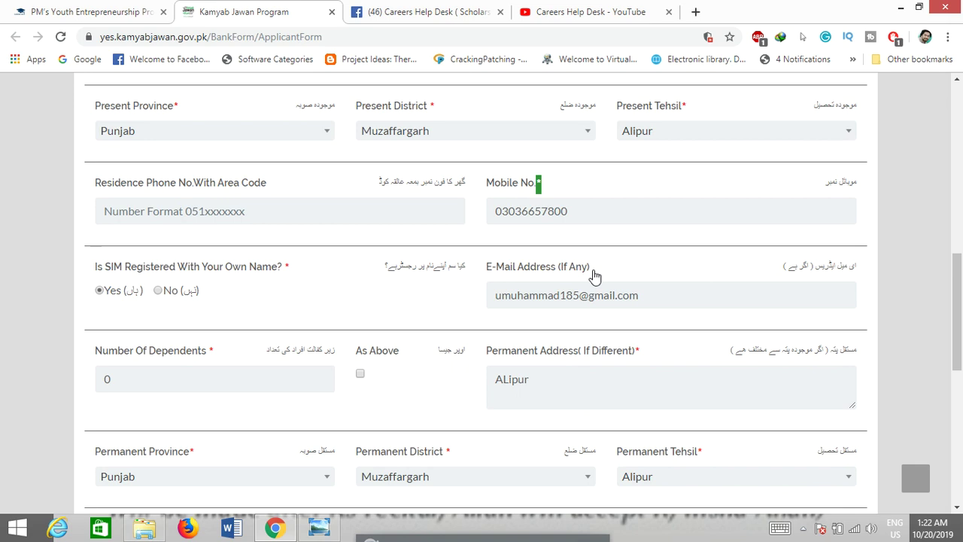
Enter "Graduation" as the applicant's experience, skills or education.
{"action": "scroll", "coordinate": [675, 304], "scroll_direction": "down", "scroll_amount": 1}
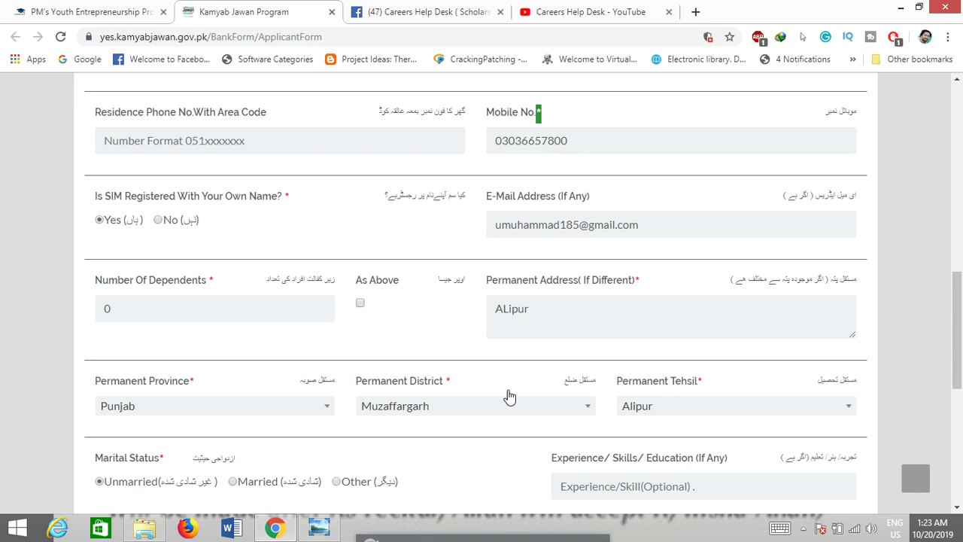
{"action": "scroll", "coordinate": [510, 396], "scroll_direction": "down", "scroll_amount": 2}
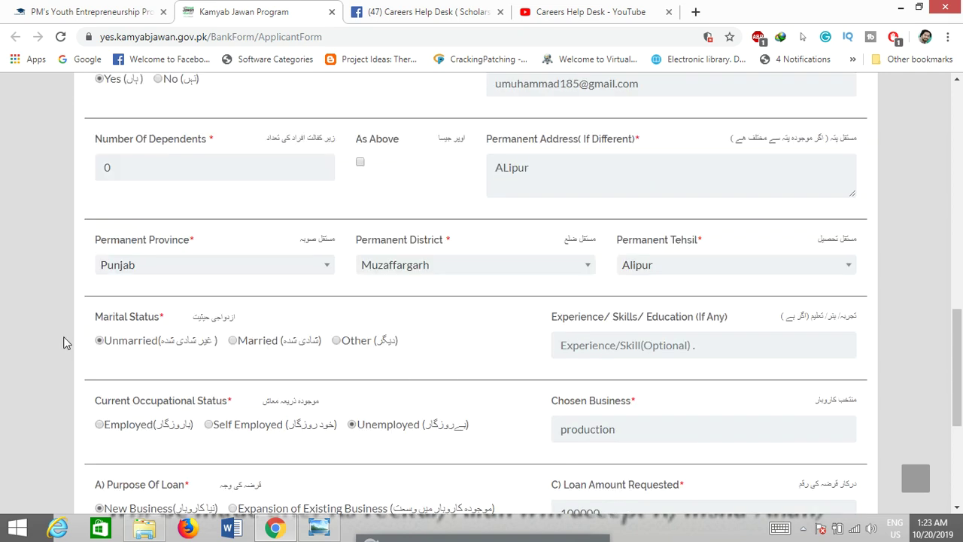
{"action": "scroll", "coordinate": [63, 342], "scroll_direction": "down", "scroll_amount": 1}
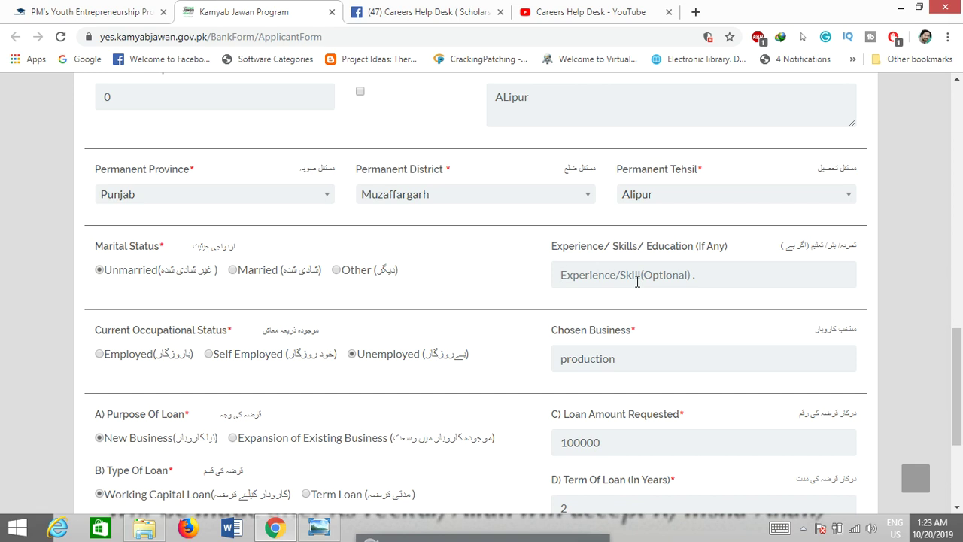
{"action": "type", "text": "Gradua"}
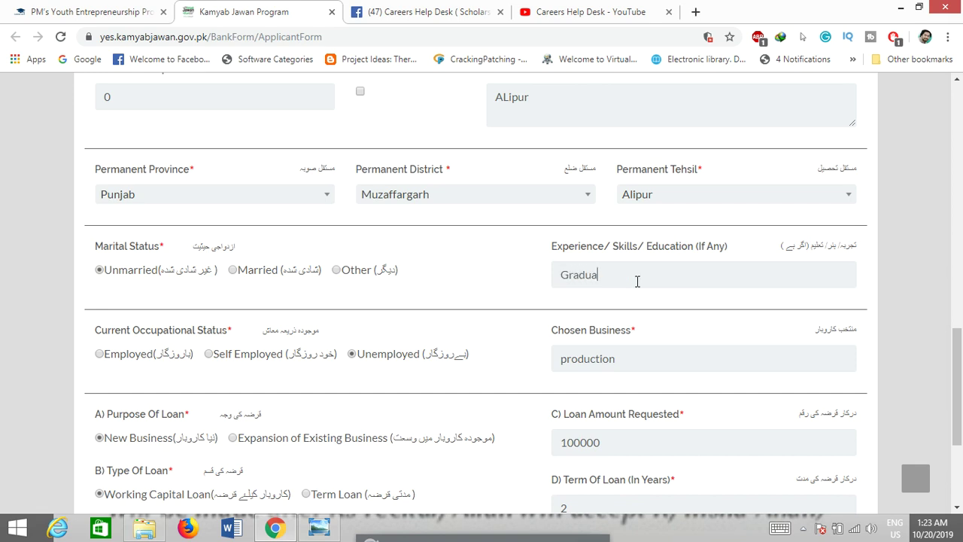
{"action": "type", "text": "tion"}
{"action": "key", "text": "Left"}
{"action": "key", "text": "Left"}
{"action": "key", "text": "Left"}
{"action": "key", "text": "Left"}
{"action": "key", "text": "Left"}
{"action": "key", "text": "Left"}
{"action": "key", "text": "Left"}
{"action": "key", "text": "Left"}
Check the chosen business and requested loan amount, and set the term of the loan to 1 year.
{"action": "scroll", "coordinate": [636, 281], "scroll_direction": "down", "scroll_amount": 1}
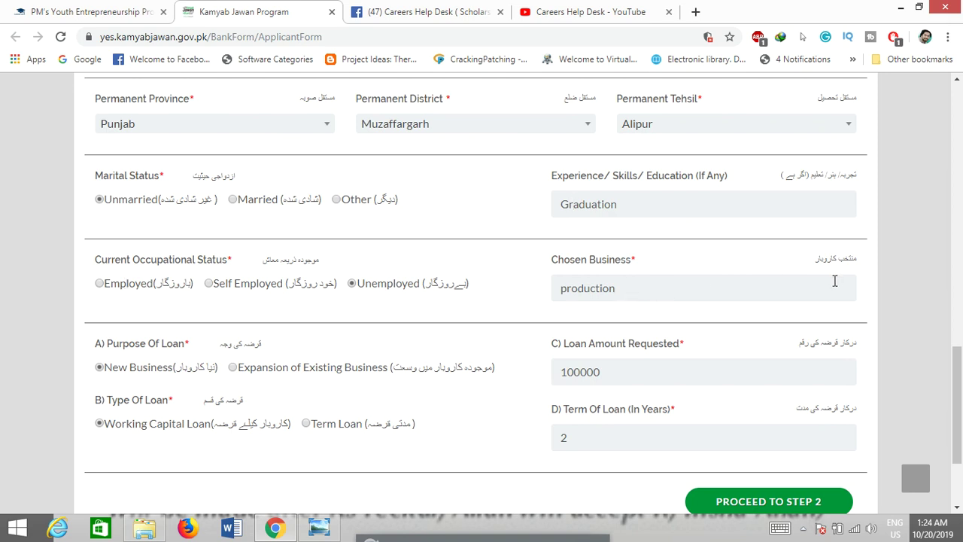
{"action": "left_click", "coordinate": [652, 291]}
{"action": "scroll", "coordinate": [652, 291], "scroll_direction": "down", "scroll_amount": 1}
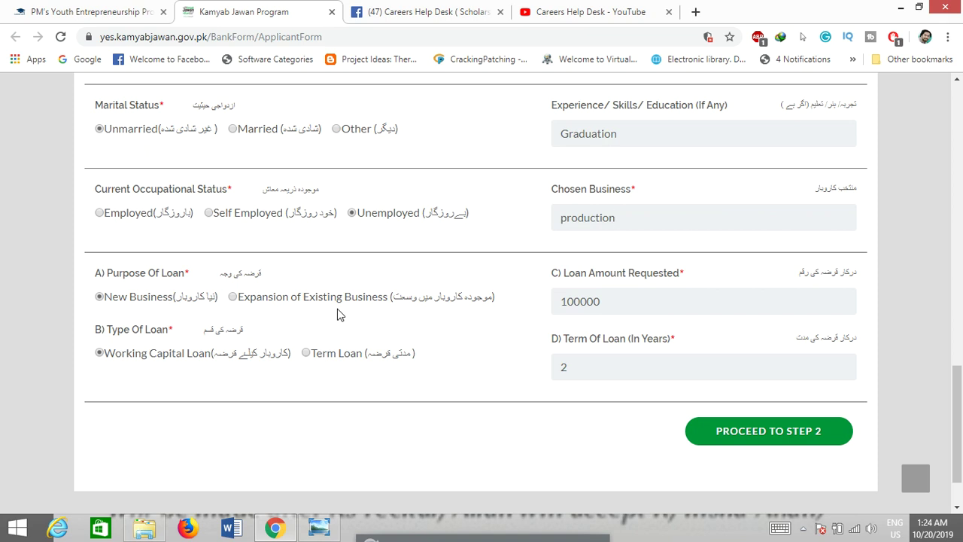
{"action": "left_click", "coordinate": [644, 301]}
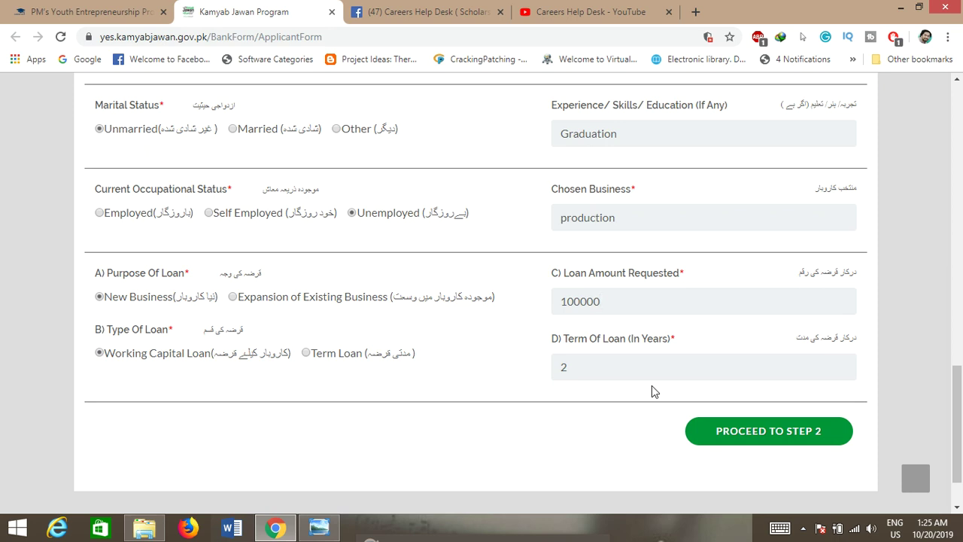
{"action": "left_click", "coordinate": [584, 368]}
{"action": "key", "text": "BackSpace"}
{"action": "type", "text": "1"}
Review the completed loan form from start to end and proceed to step 2.
{"action": "scroll", "coordinate": [580, 372], "scroll_direction": "up", "scroll_amount": 2}
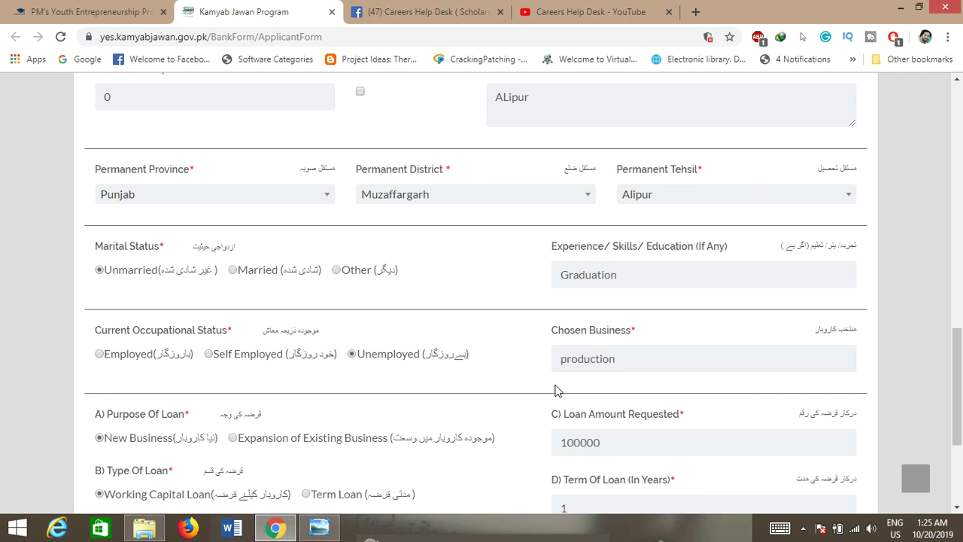
{"action": "scroll", "coordinate": [555, 390], "scroll_direction": "up", "scroll_amount": 5}
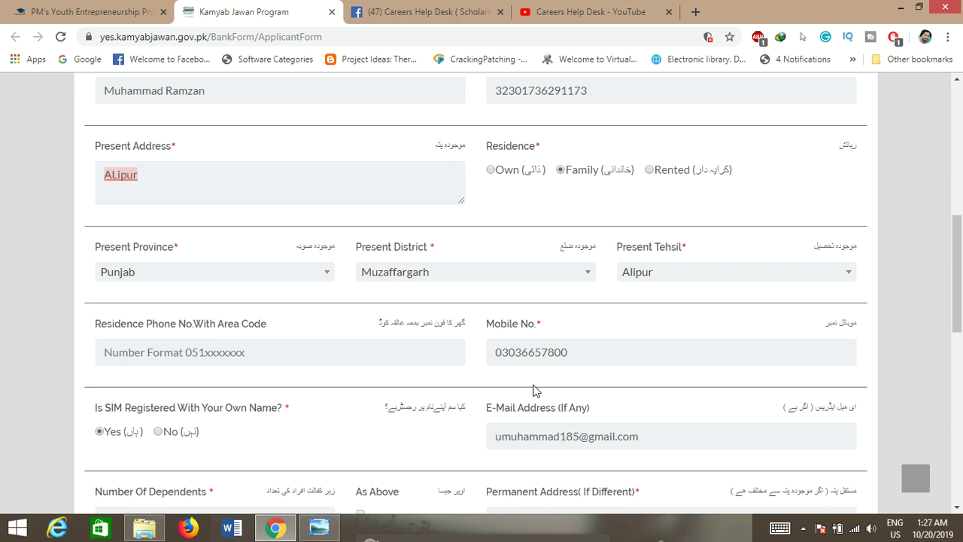
{"action": "scroll", "coordinate": [430, 358], "scroll_direction": "down", "scroll_amount": 9}
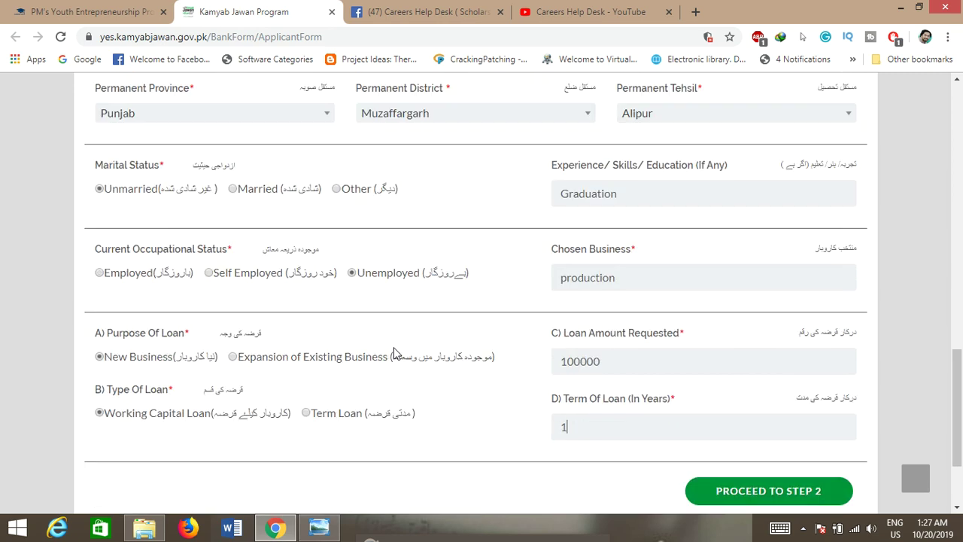
{"action": "scroll", "coordinate": [397, 354], "scroll_direction": "up", "scroll_amount": 15}
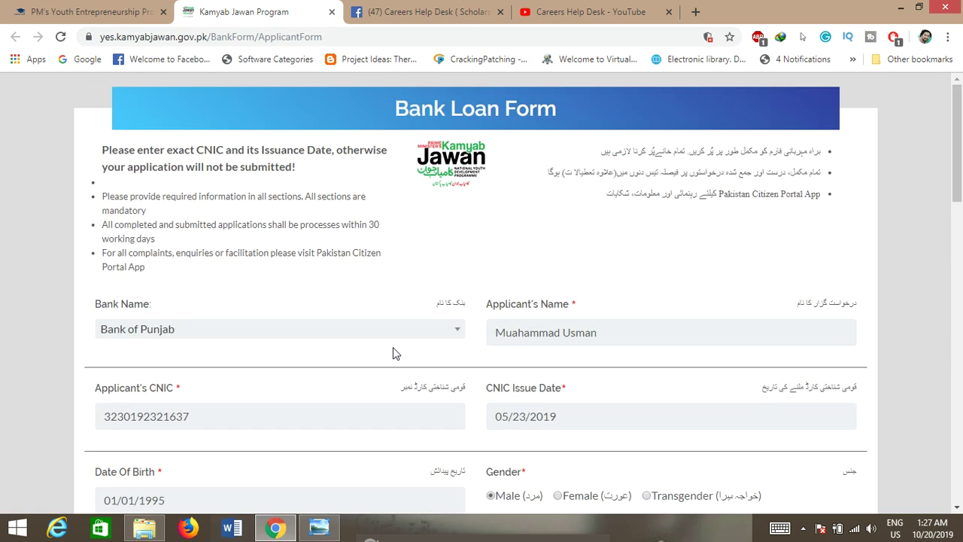
{"action": "scroll", "coordinate": [396, 354], "scroll_direction": "down", "scroll_amount": 3}
{"action": "scroll", "coordinate": [392, 354], "scroll_direction": "down", "scroll_amount": 12}
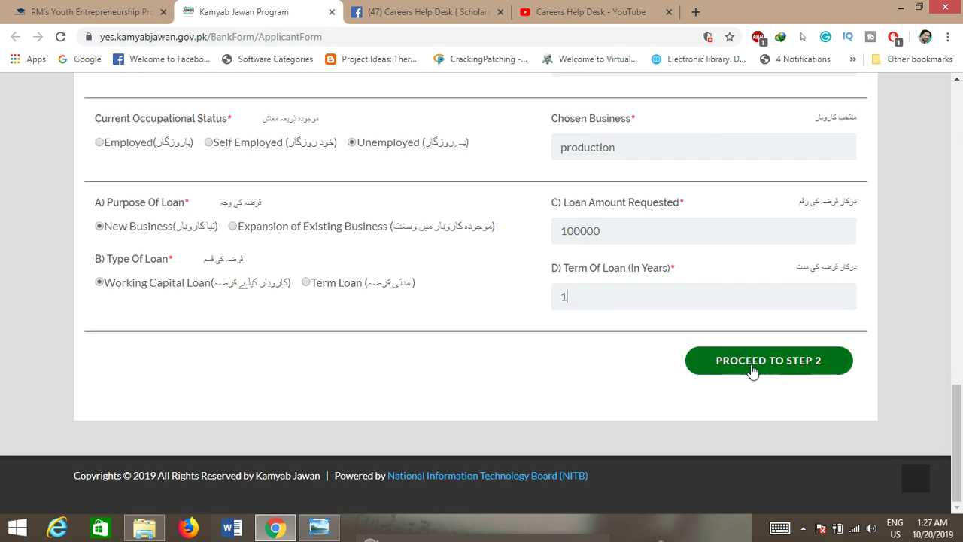
{"action": "left_click", "coordinate": [753, 365]}
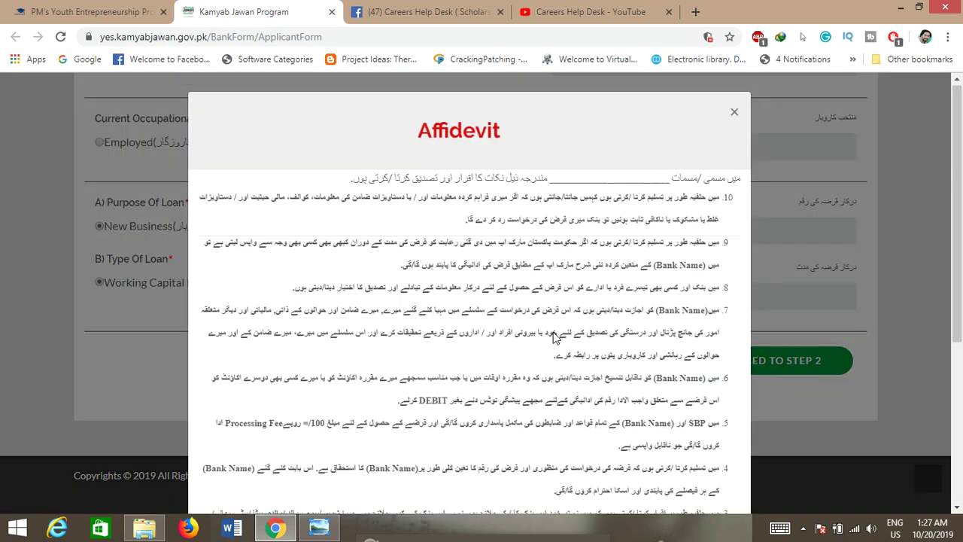
Read through the affidavit's clauses down to the terms and conditions agreement.
{"action": "scroll", "coordinate": [555, 338], "scroll_direction": "down", "scroll_amount": 5}
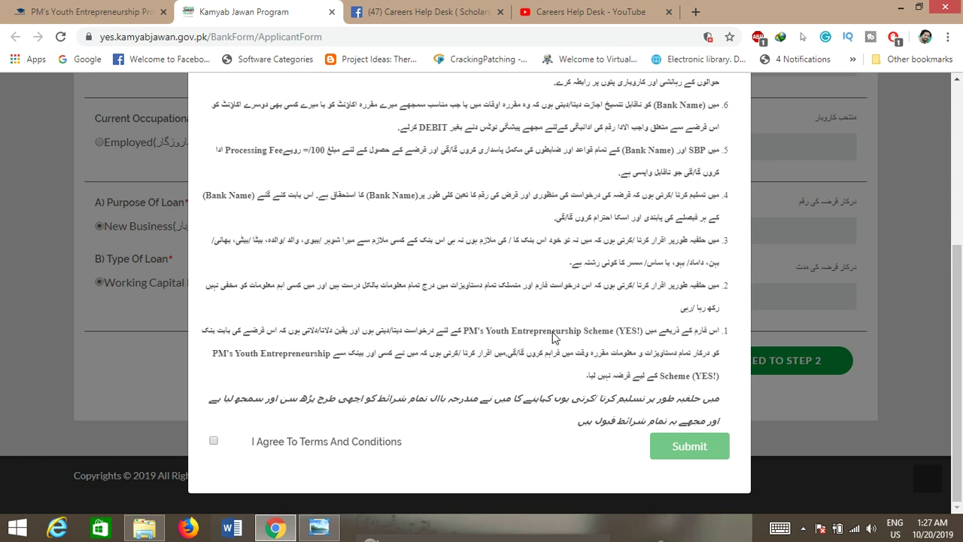
{"action": "scroll", "coordinate": [555, 338], "scroll_direction": "up", "scroll_amount": 5}
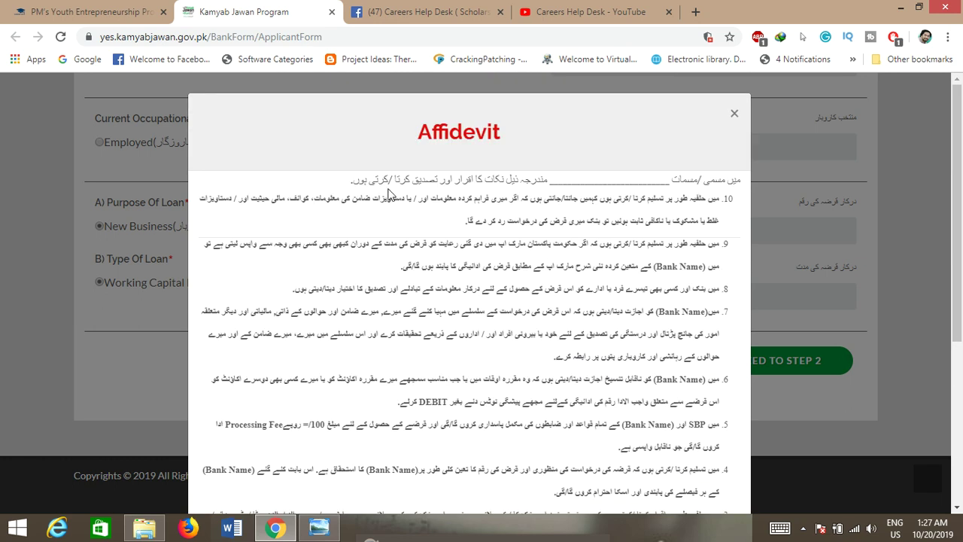
{"action": "scroll", "coordinate": [391, 194], "scroll_direction": "down", "scroll_amount": 4}
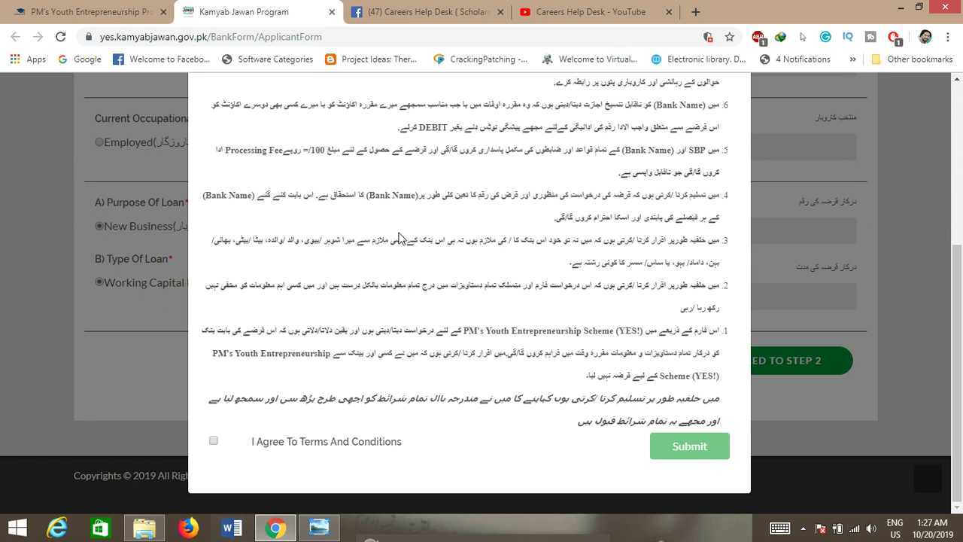
{"action": "scroll", "coordinate": [614, 298], "scroll_direction": "up", "scroll_amount": 3}
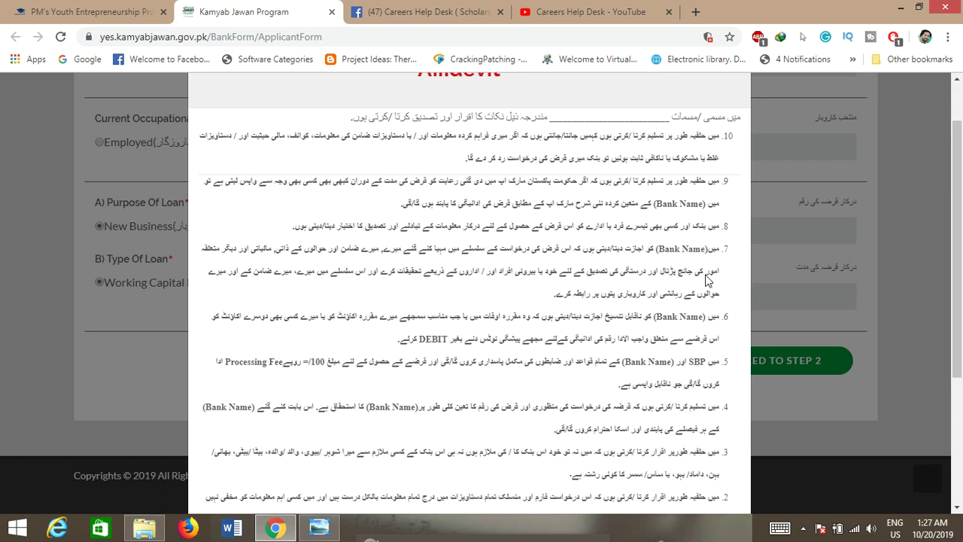
{"action": "scroll", "coordinate": [711, 292], "scroll_direction": "down", "scroll_amount": 3}
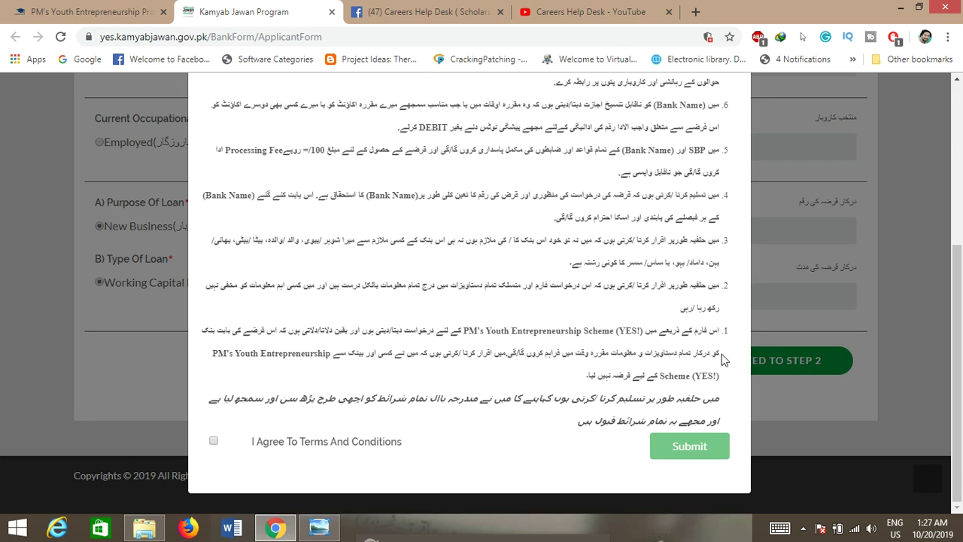